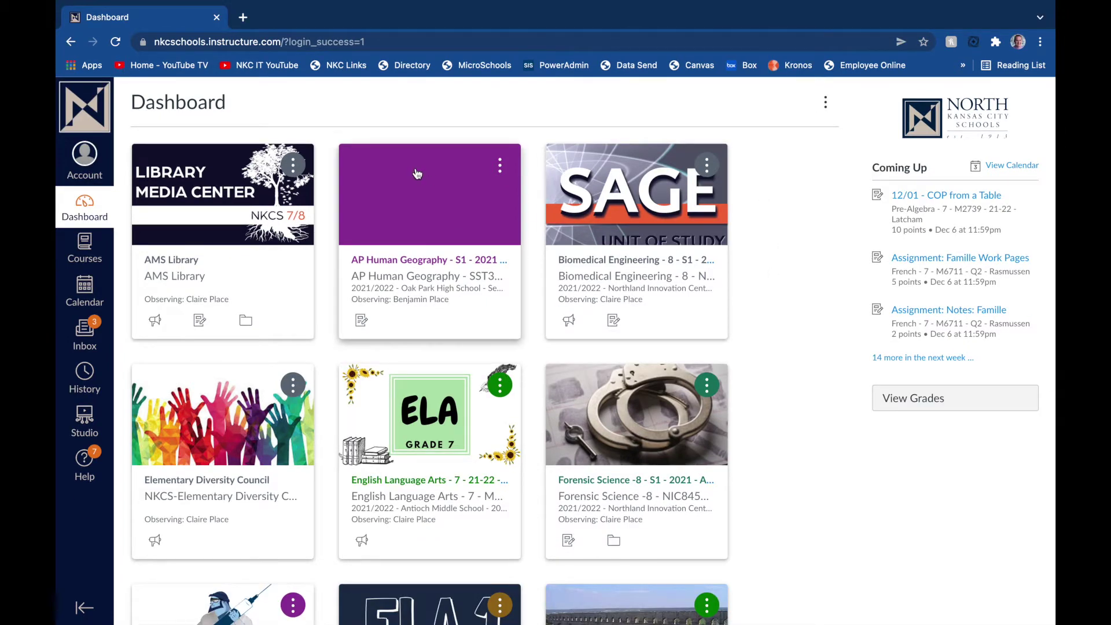
- Reach the account notification settings and show the Due Date email frequency choices
left_click(85, 165)
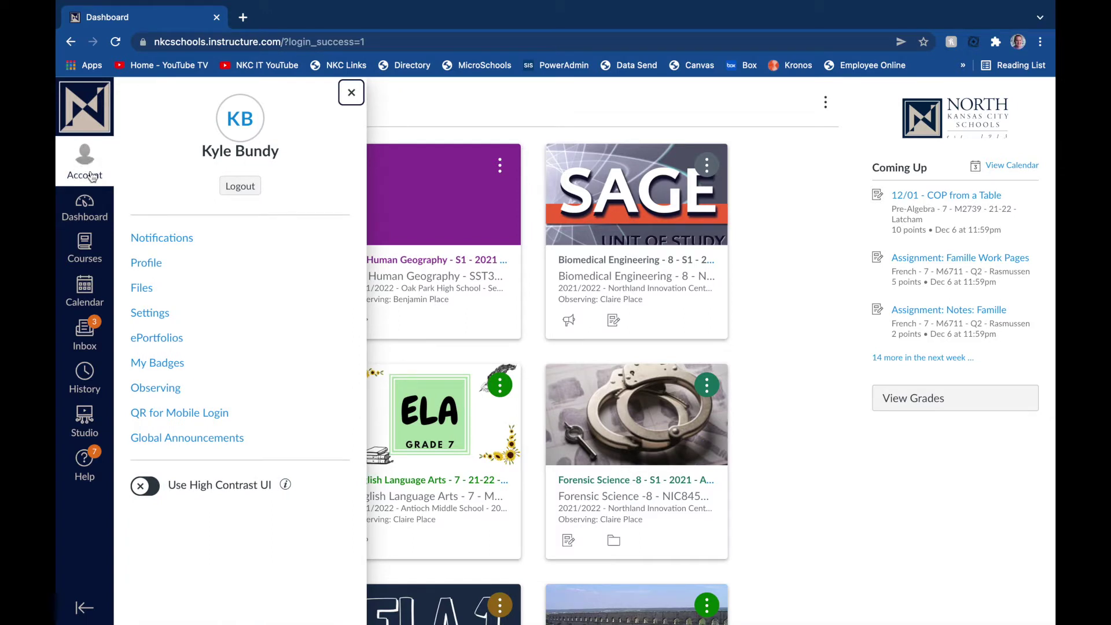
left_click(150, 246)
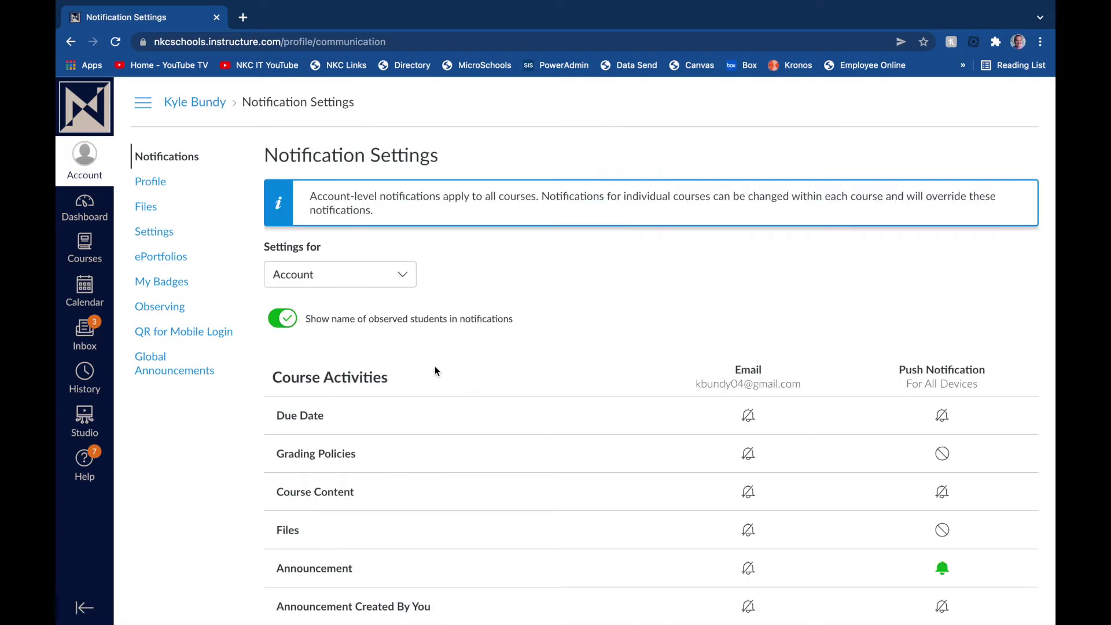
scroll(576, 434, "down", 3)
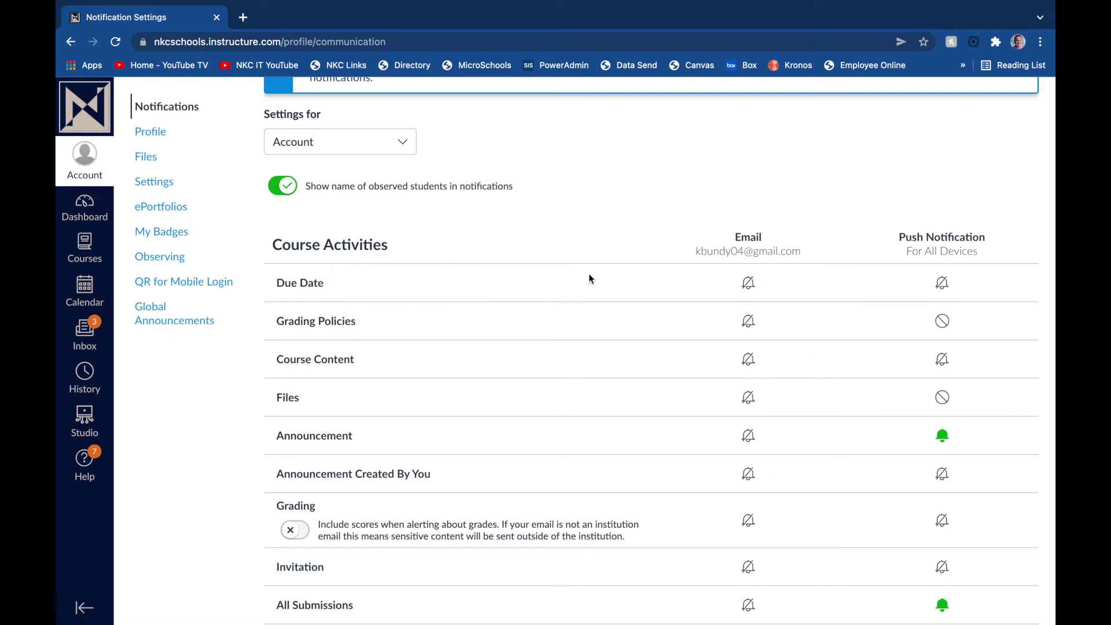
left_click(747, 283)
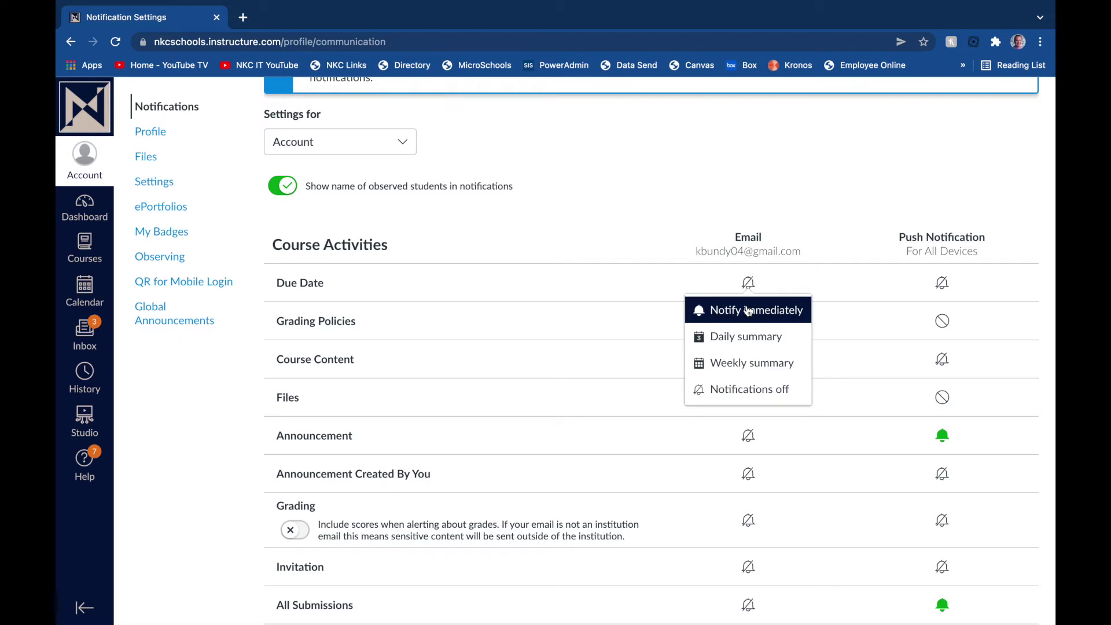
- Choose Daily summary for Due Date email notifications
left_click(743, 336)
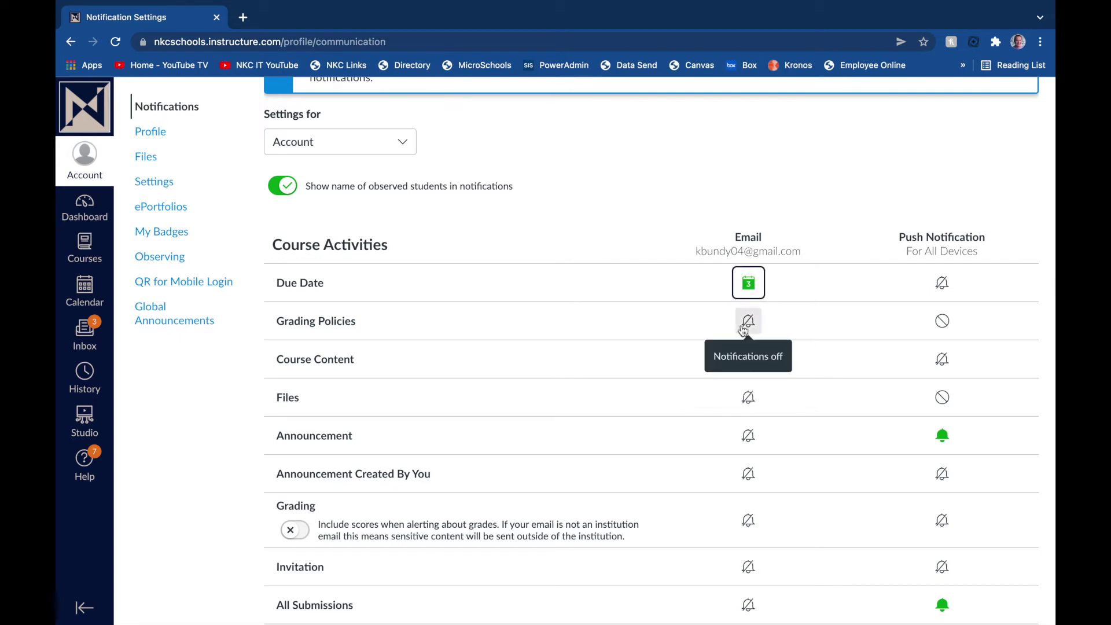
scroll(664, 270, "down", 2)
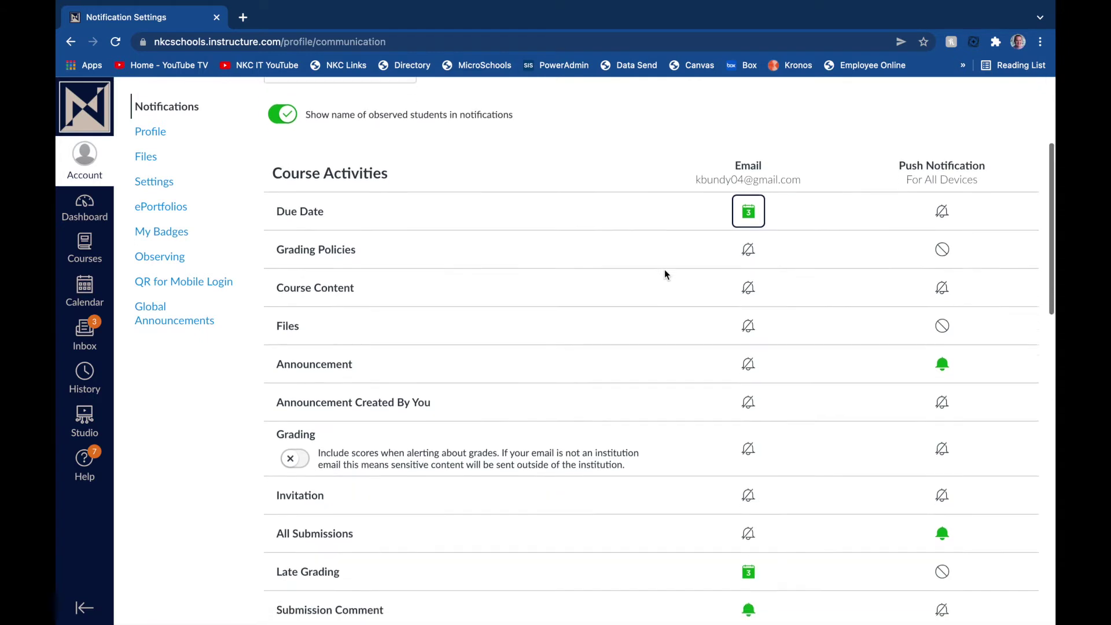
- Set Announcement emails to Notify immediately and show the Grading email choices
left_click(746, 360)
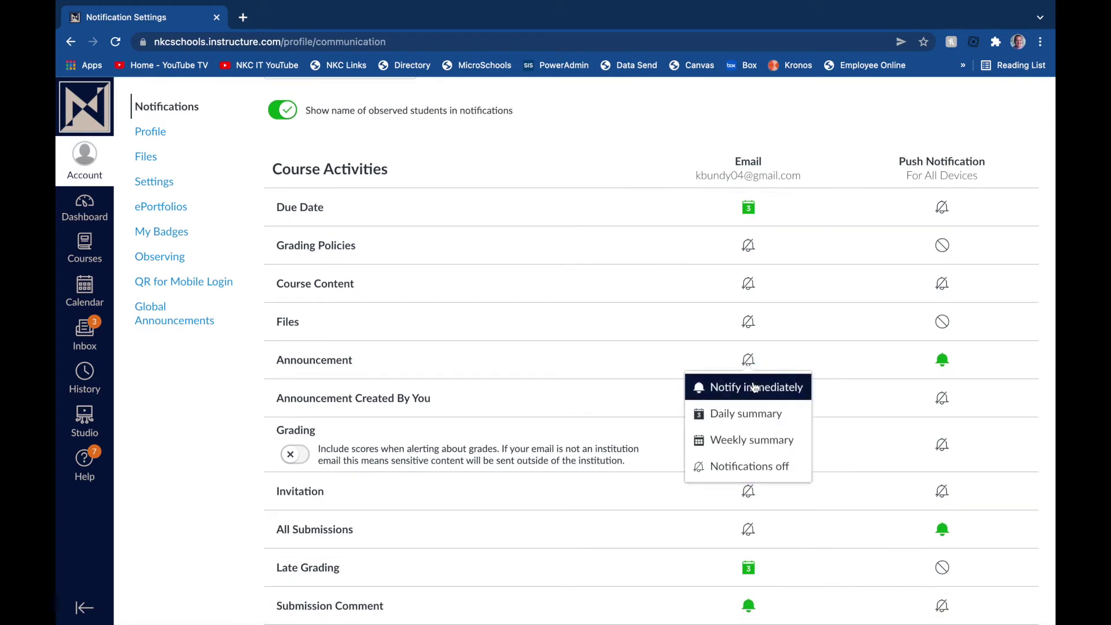
left_click(744, 389)
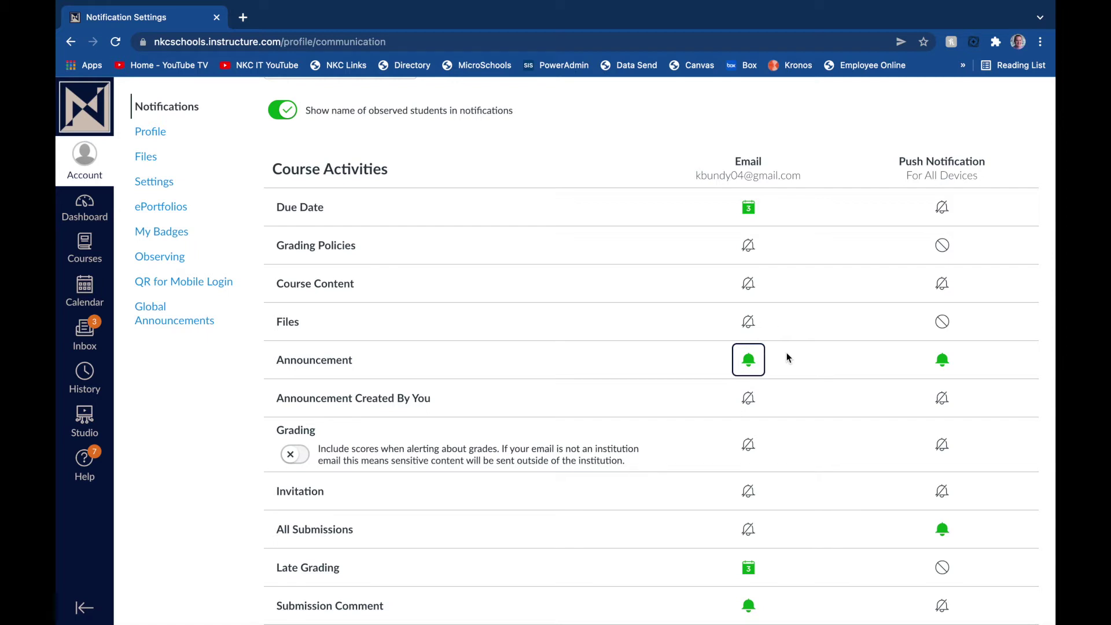
scroll(630, 364, "down", 1)
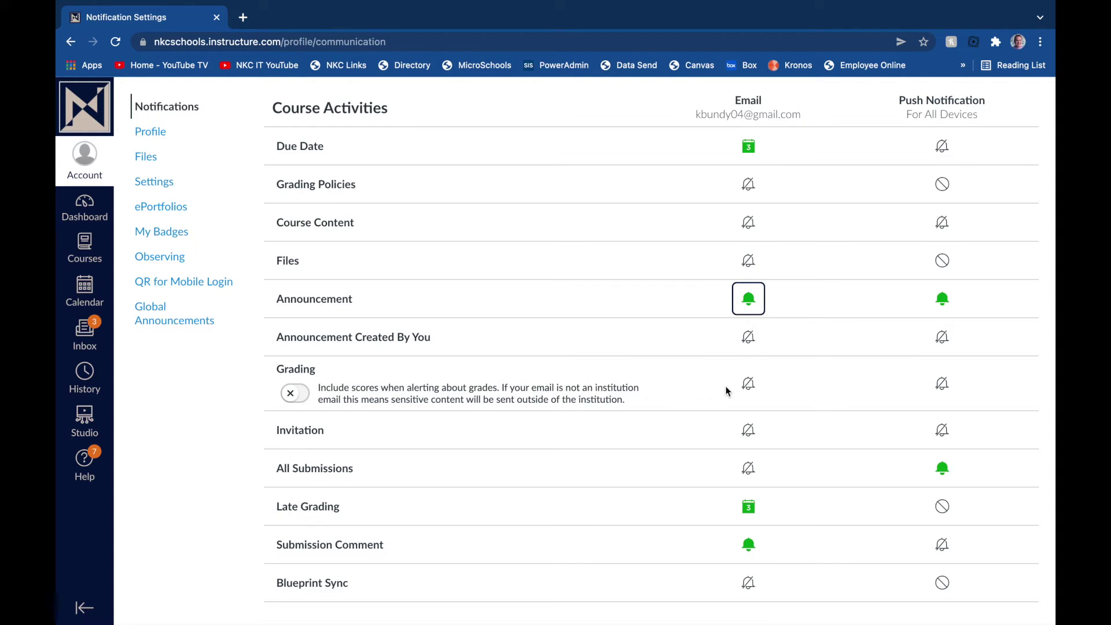
left_click(749, 384)
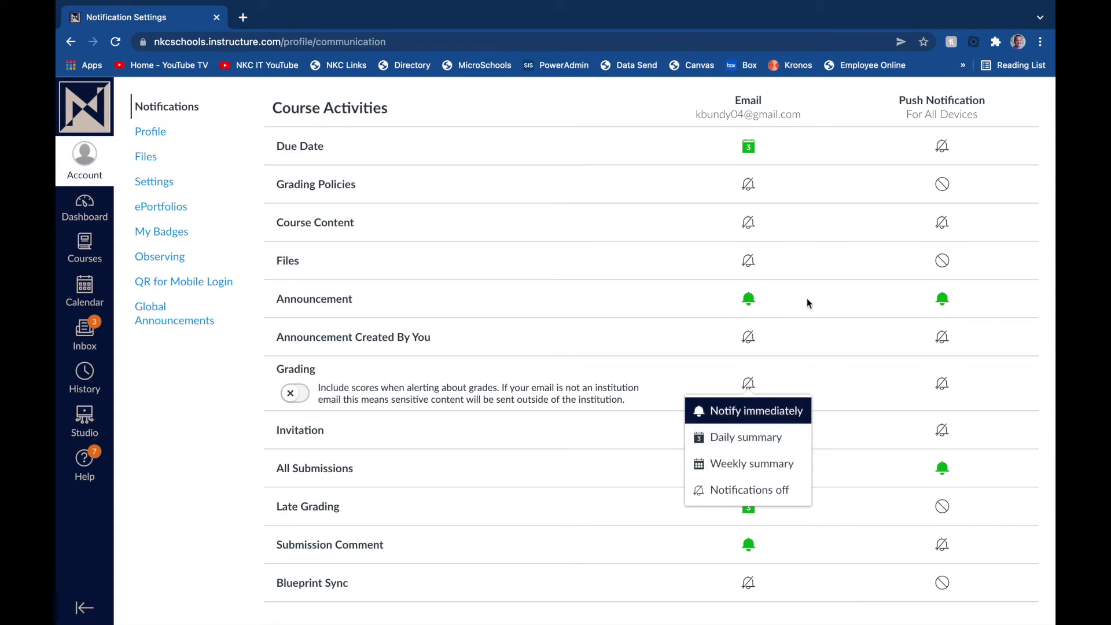
- Choose Daily summary for Grading email notifications
left_click(788, 437)
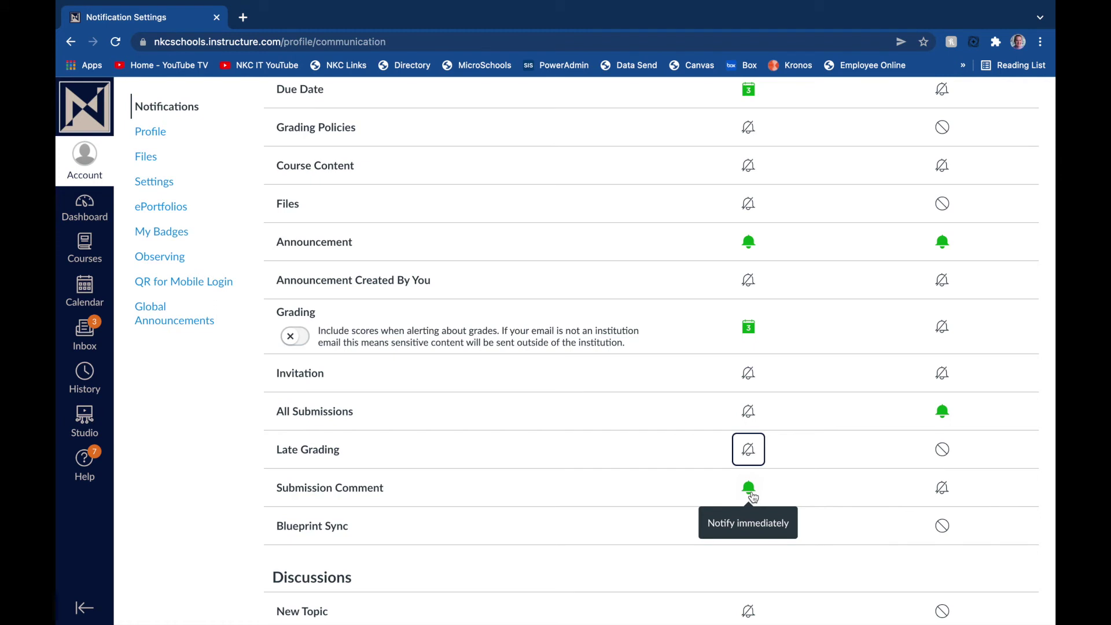
scroll(805, 284, "down", 5)
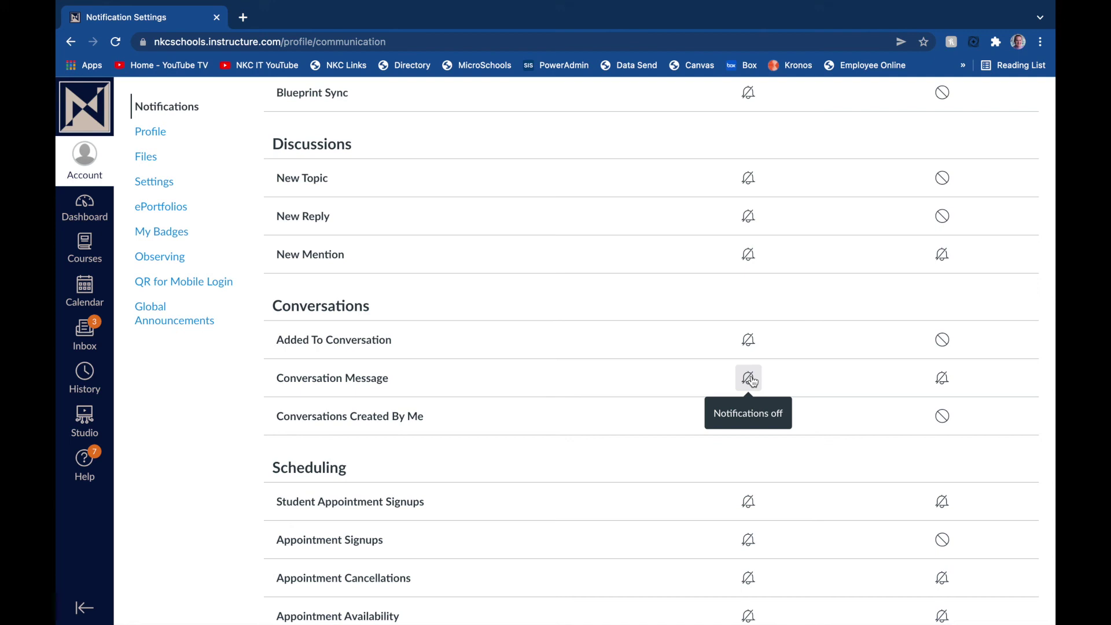
- Set Conversation Message emails to Notify immediately
left_click(750, 381)
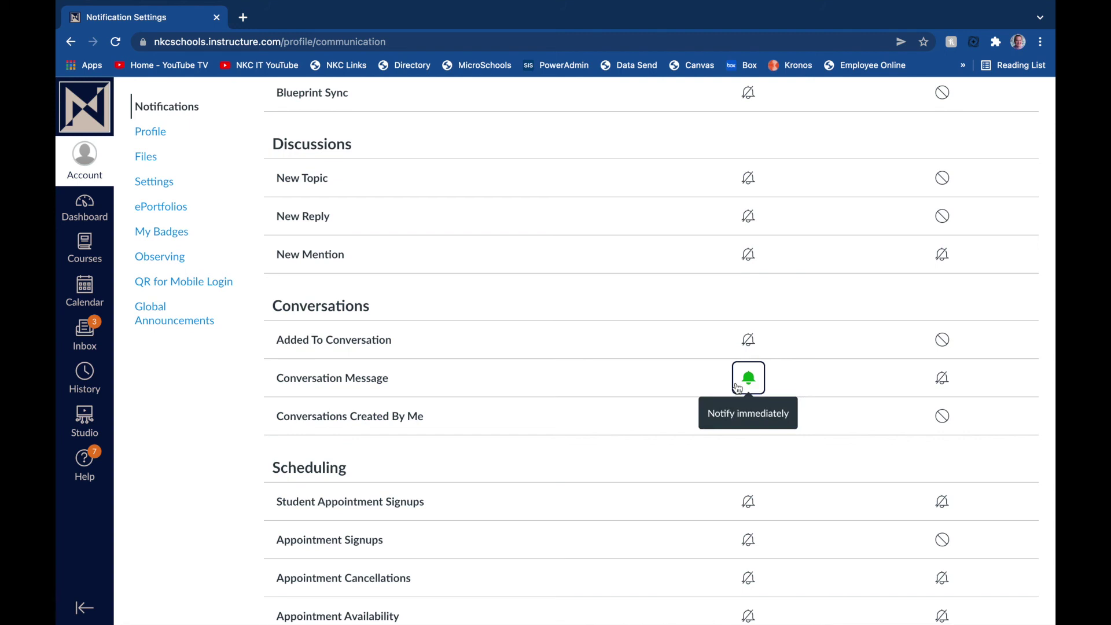
scroll(698, 349, "up", 5)
scroll(697, 350, "up", 5)
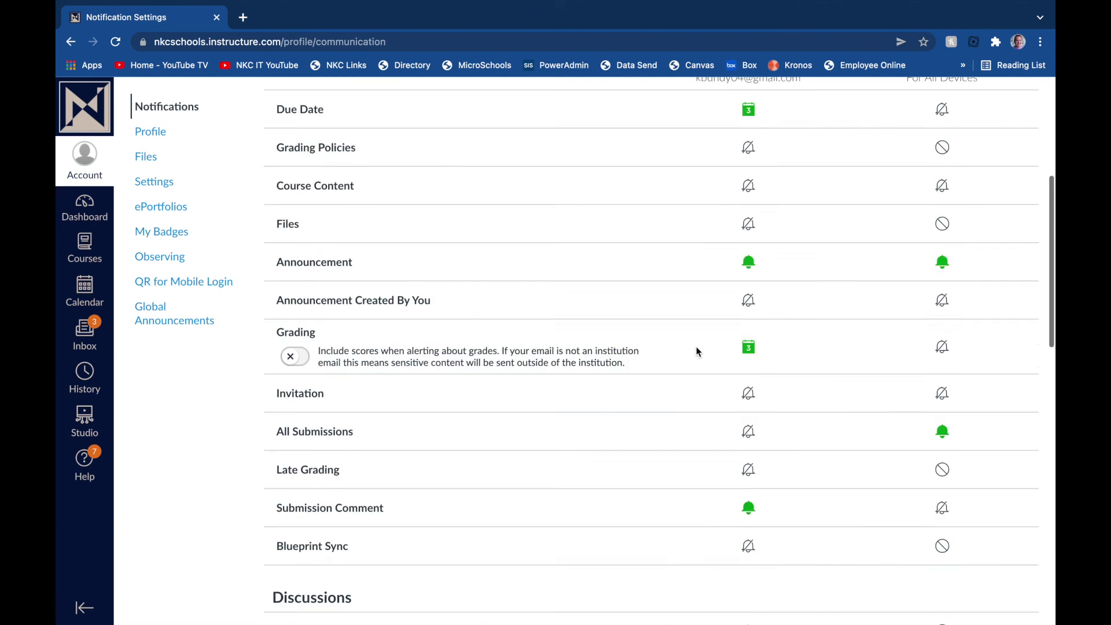
scroll(697, 351, "up", 2)
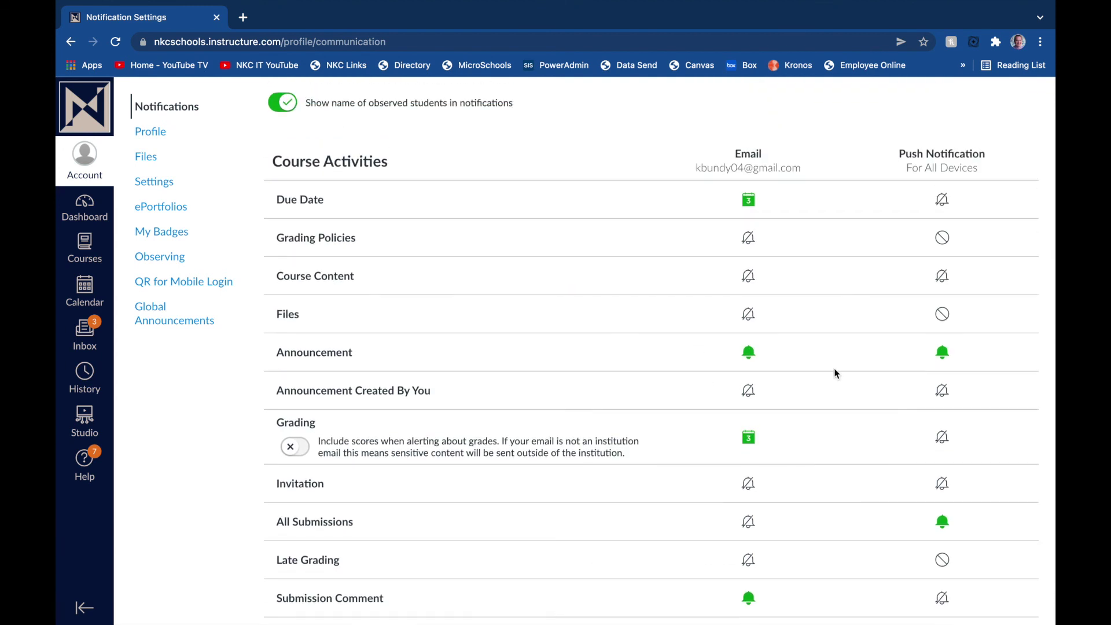
scroll(938, 521, "down", 5)
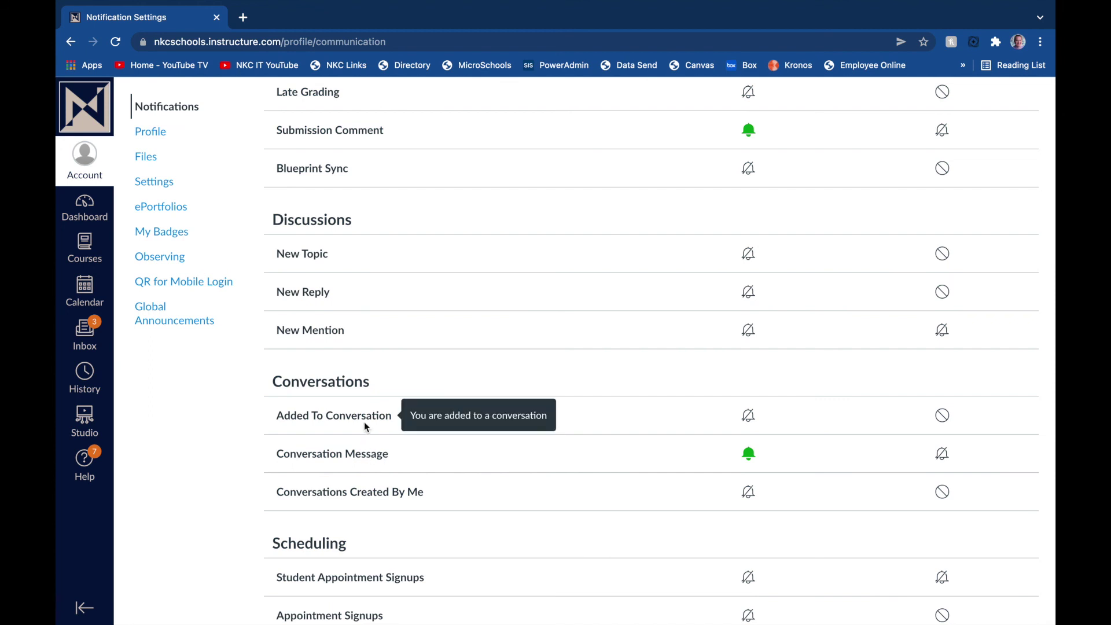
scroll(578, 398, "up", 3)
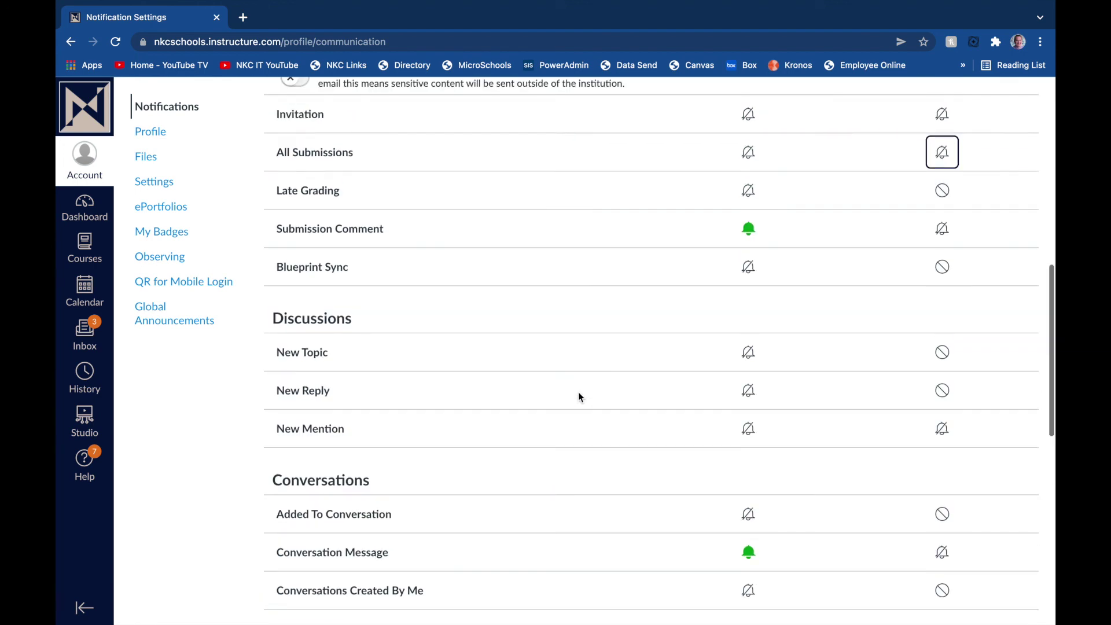
scroll(579, 397, "up", 2)
scroll(579, 397, "up", 2)
scroll(578, 397, "up", 1)
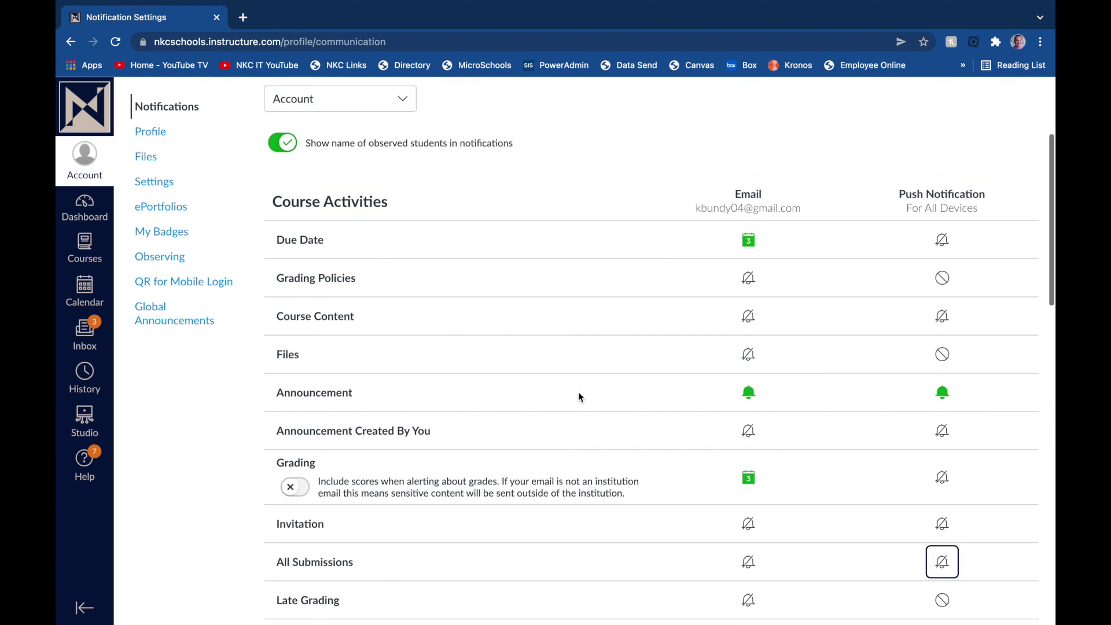